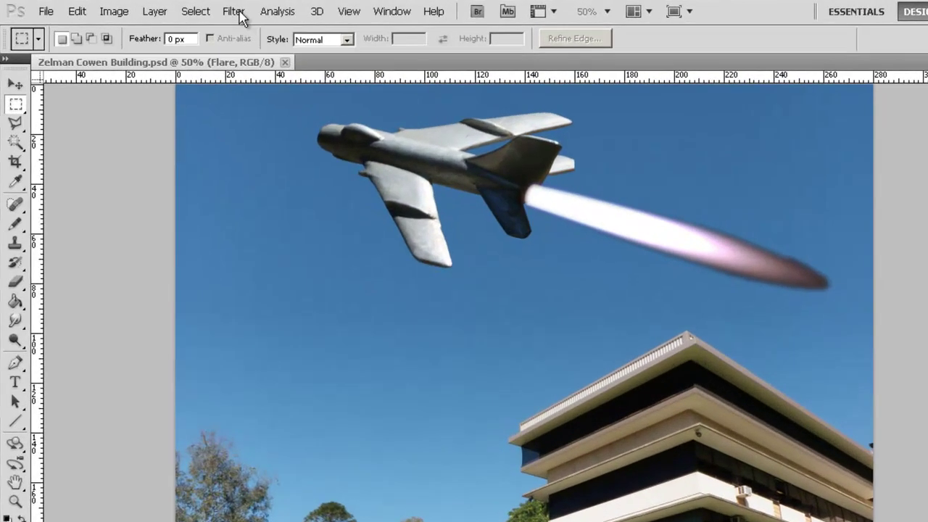
# Step: Preview an Ocean Ripple distortion on the flare with Ripple Size 2 and Magnitude 11
pyautogui.click(213, 11)
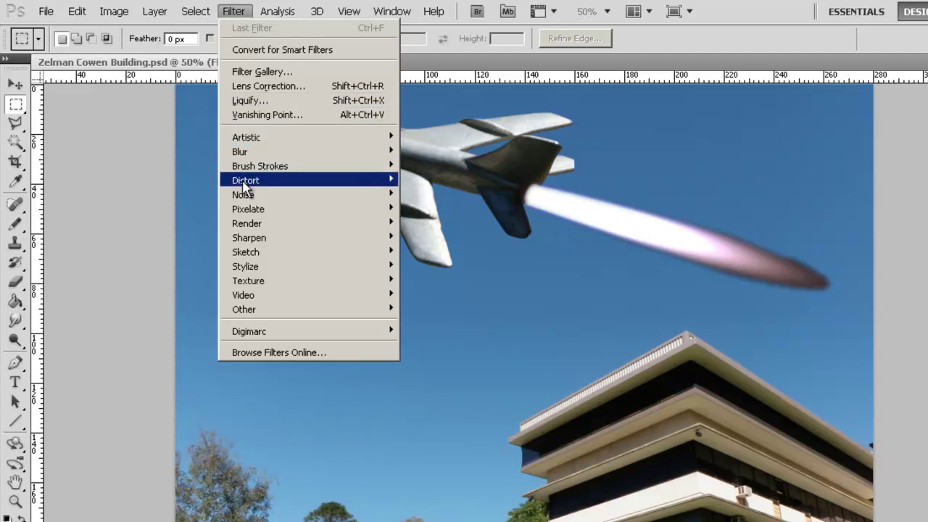
pyautogui.moveTo(244, 185)
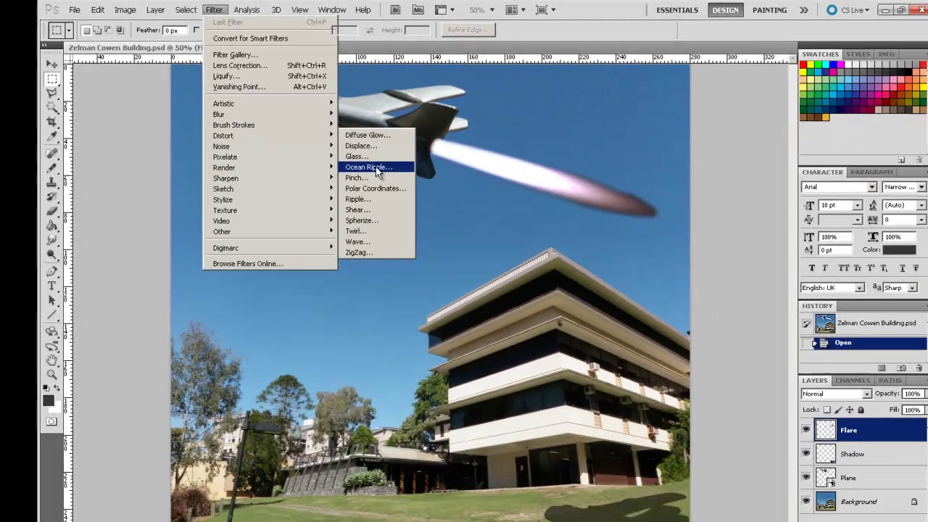
pyautogui.click(376, 167)
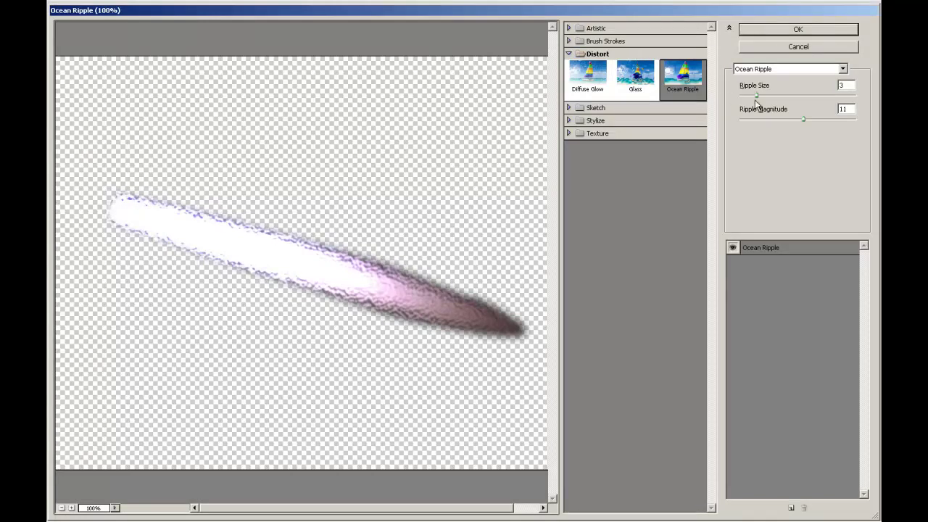
pyautogui.moveTo(756, 96); pyautogui.dragTo(805, 119)
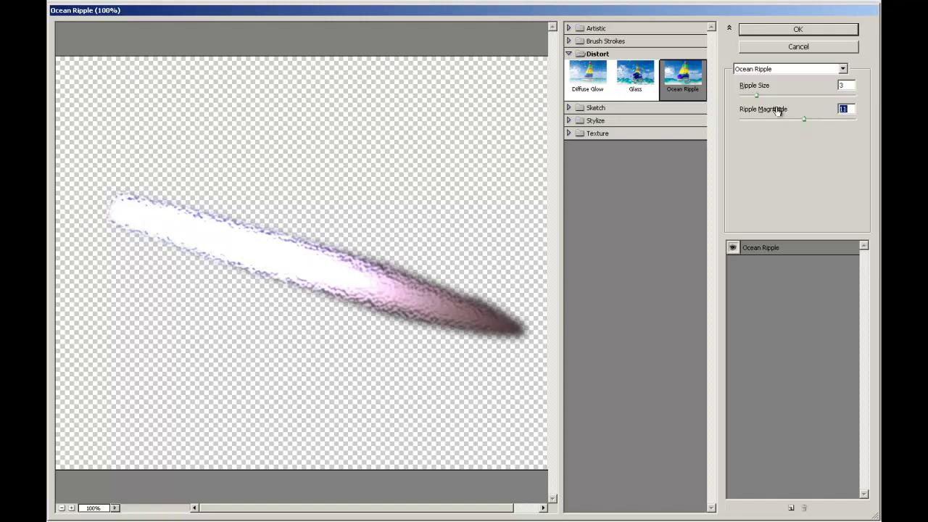
pyautogui.moveTo(756, 95); pyautogui.dragTo(751, 95)
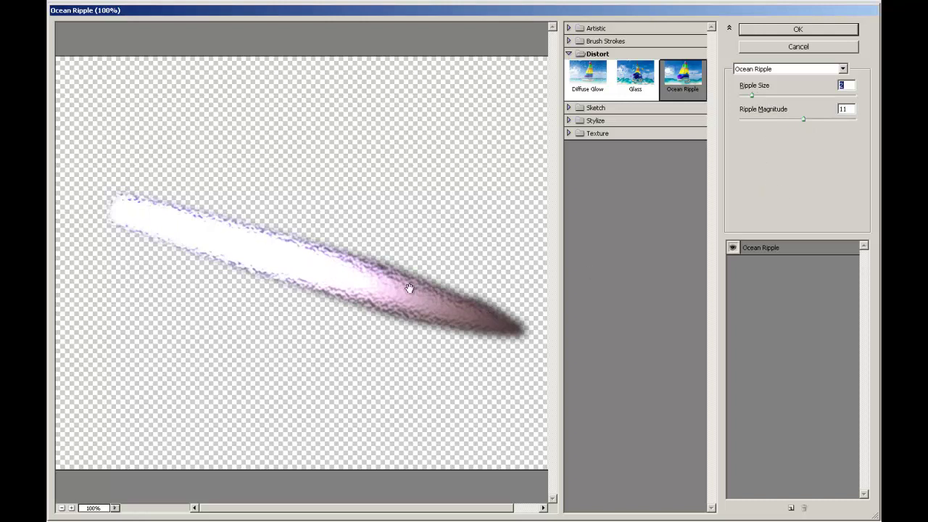
# Step: Apply the ocean ripple, then try Overlay, Soft Light, Hard Light and Vivid Light on Flare
pyautogui.click(770, 28)
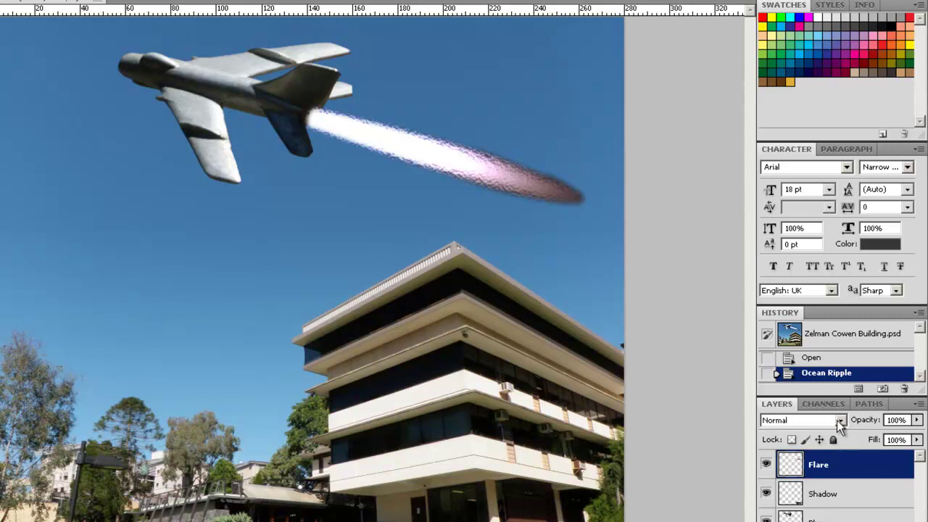
pyautogui.click(839, 422)
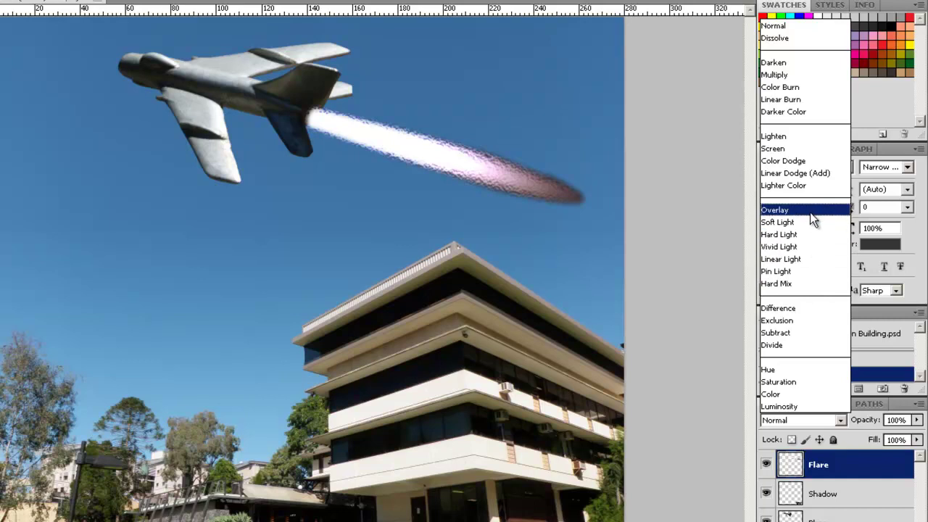
pyautogui.click(781, 217)
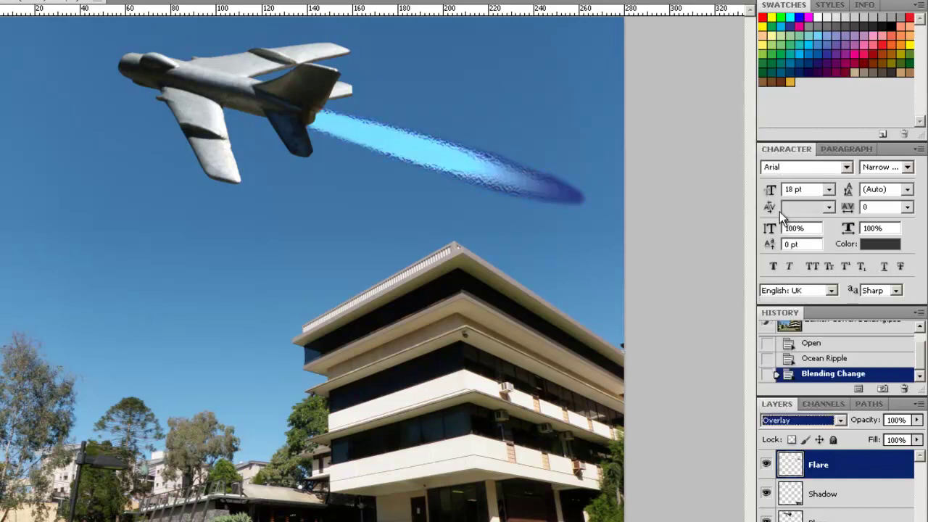
pyautogui.click(839, 423)
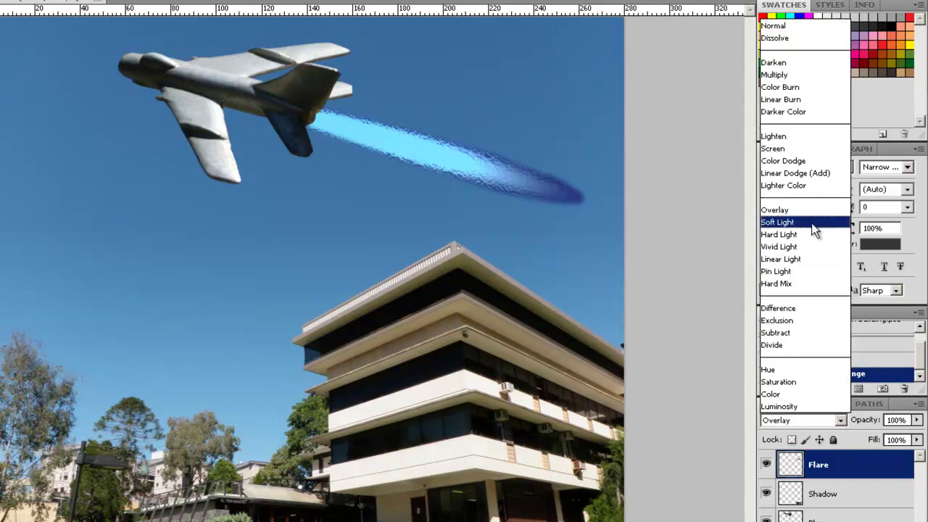
pyautogui.click(814, 225)
pyautogui.click(841, 421)
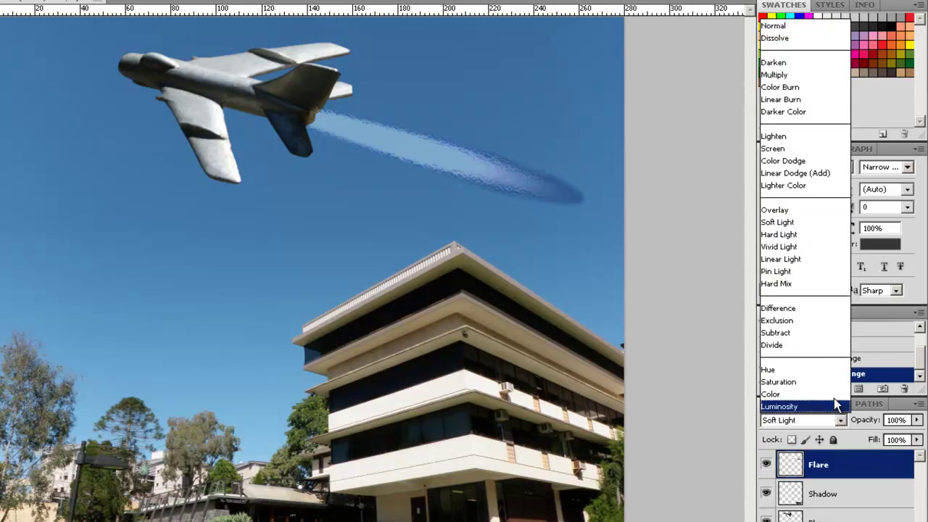
pyautogui.click(819, 234)
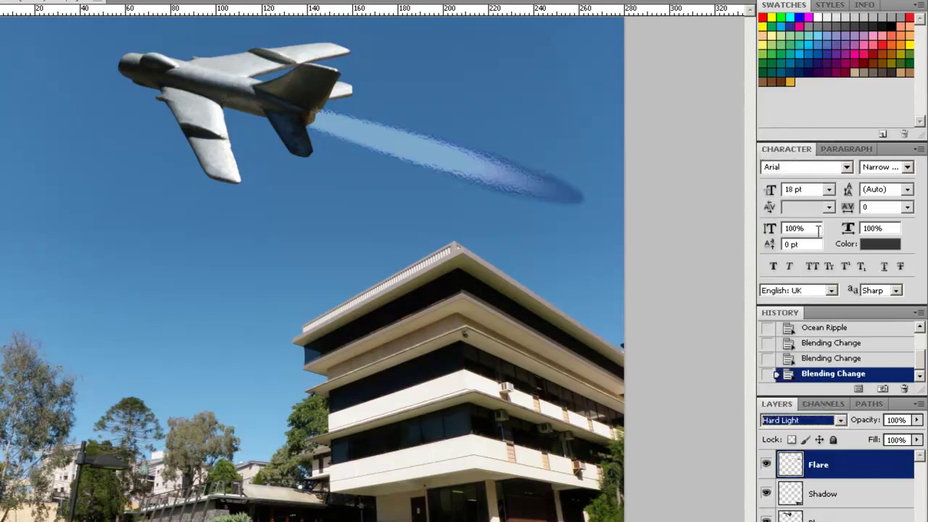
pyautogui.click(838, 419)
pyautogui.click(828, 246)
# Step: Try Linear Light, Pin Light and Hard Mix, settling the Flare layer on Pin Light
pyautogui.click(838, 420)
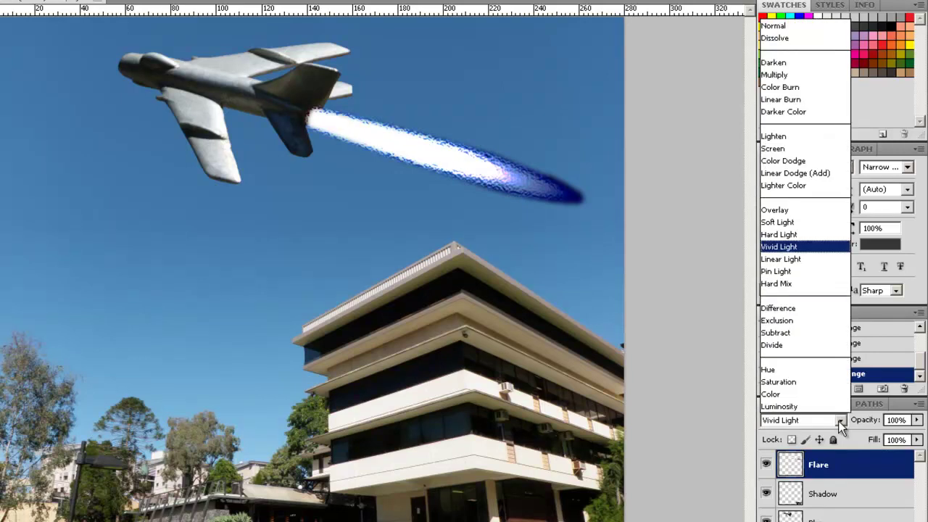
pyautogui.click(829, 261)
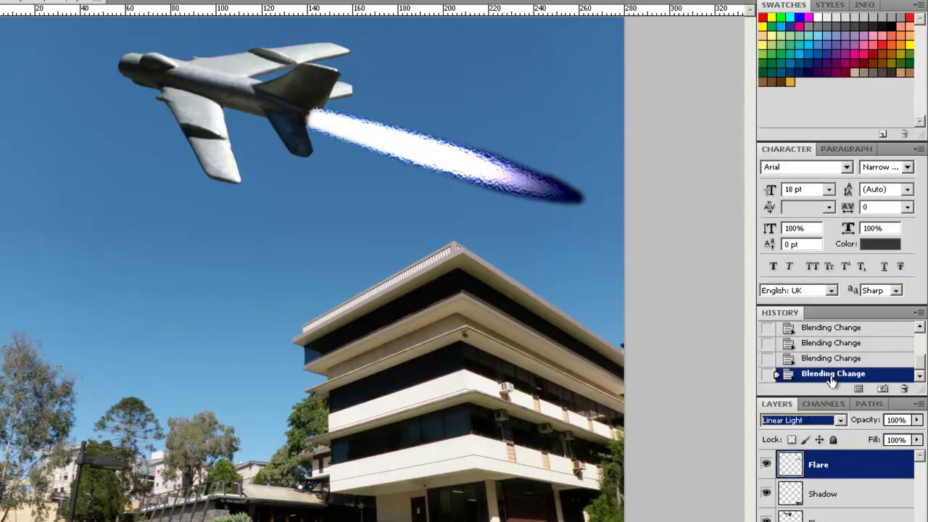
pyautogui.click(841, 420)
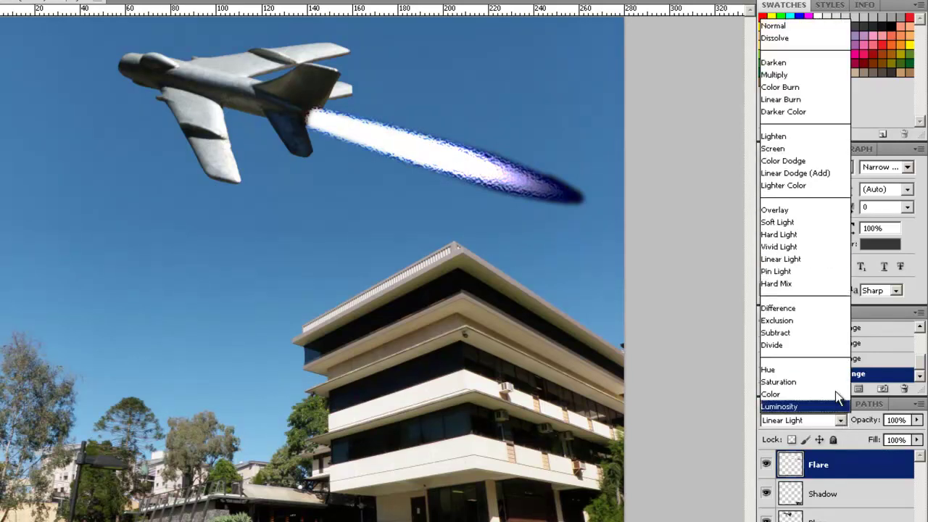
pyautogui.click(820, 269)
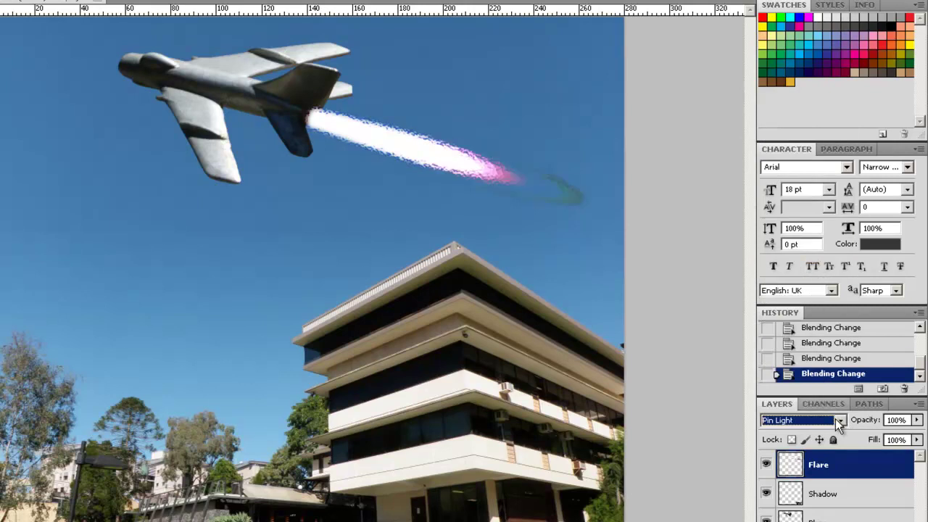
pyautogui.click(833, 420)
pyautogui.click(833, 284)
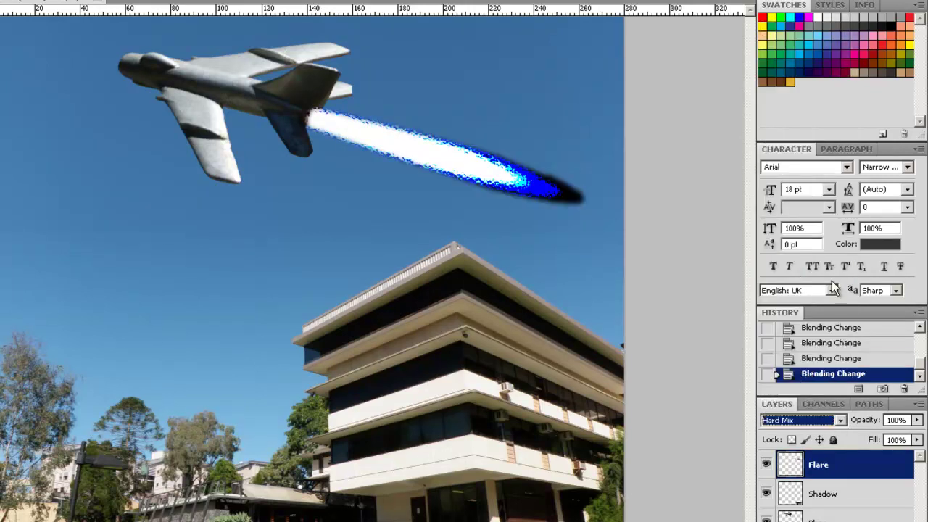
pyautogui.click(842, 418)
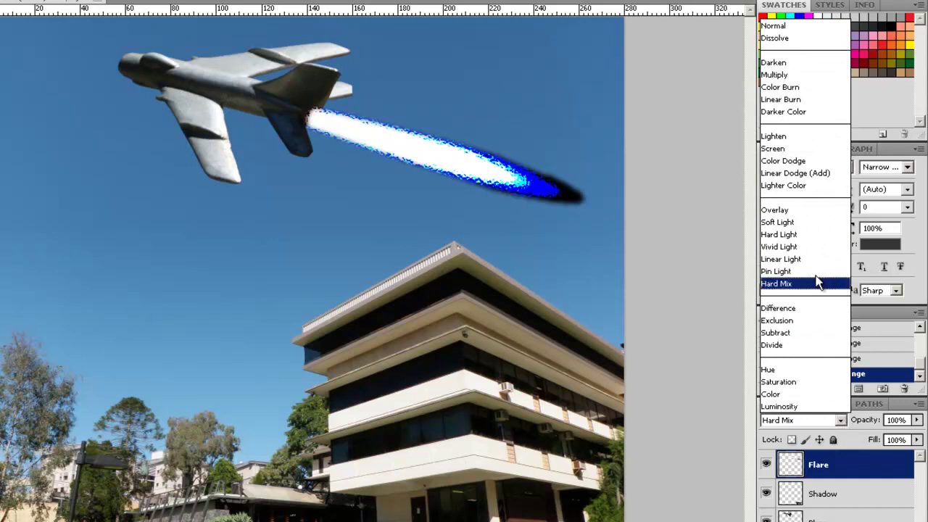
pyautogui.click(788, 274)
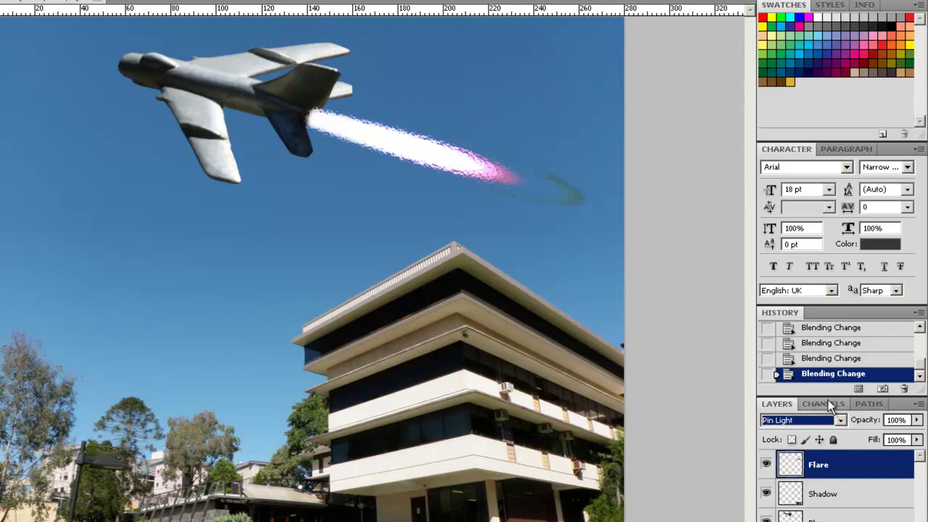
# Step: Lower the Flare layer's opacity to about 70%
pyautogui.click(916, 419)
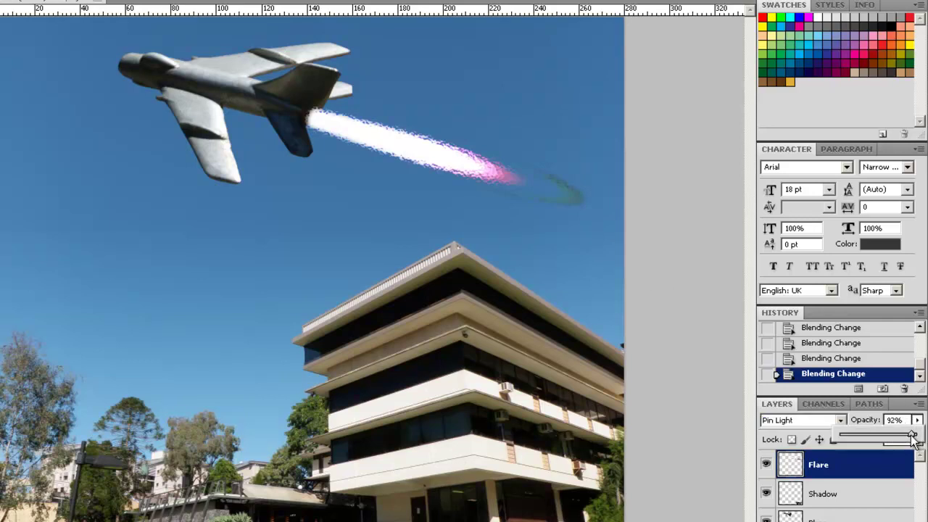
pyautogui.moveTo(911, 436); pyautogui.dragTo(886, 439)
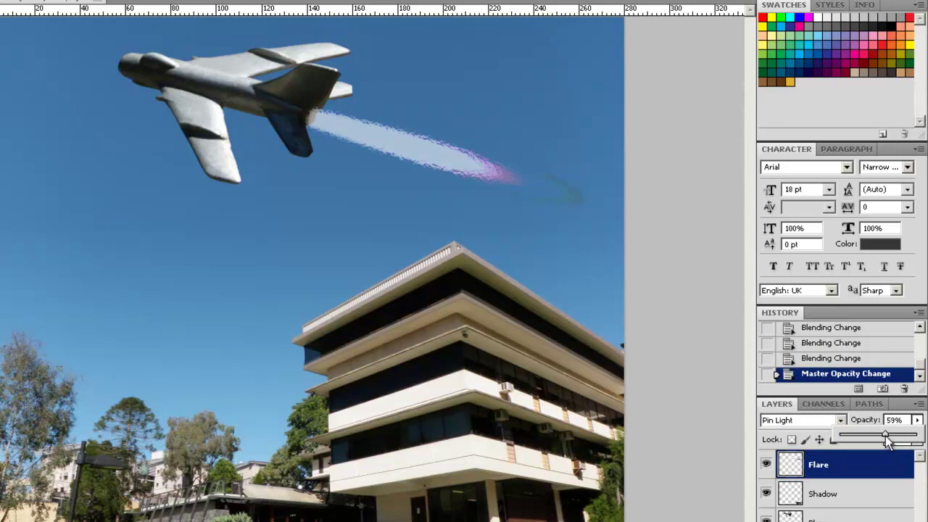
pyautogui.moveTo(888, 431)
pyautogui.mouseDown()
pyautogui.moveTo(911, 446)
pyautogui.moveTo(906, 464)
pyautogui.moveTo(903, 437)
pyautogui.mouseUp()
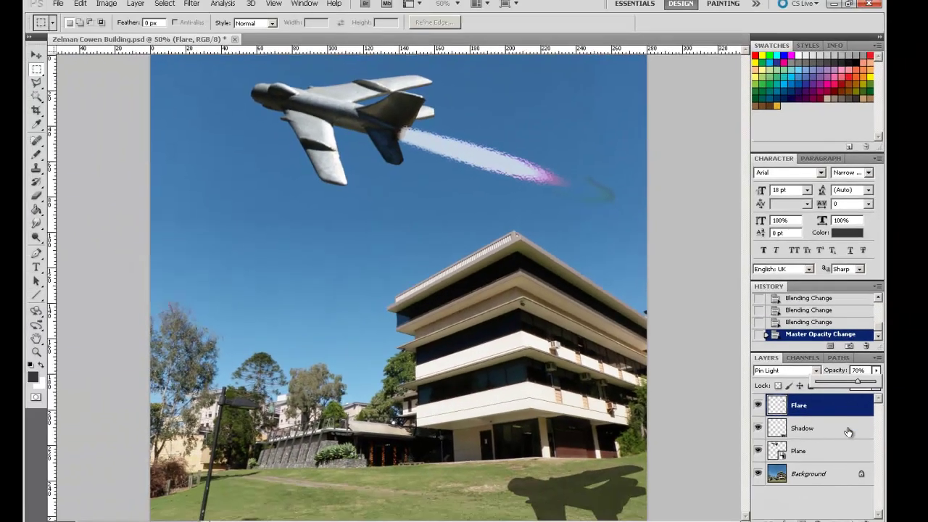
pyautogui.click(869, 481)
pyautogui.click(859, 458)
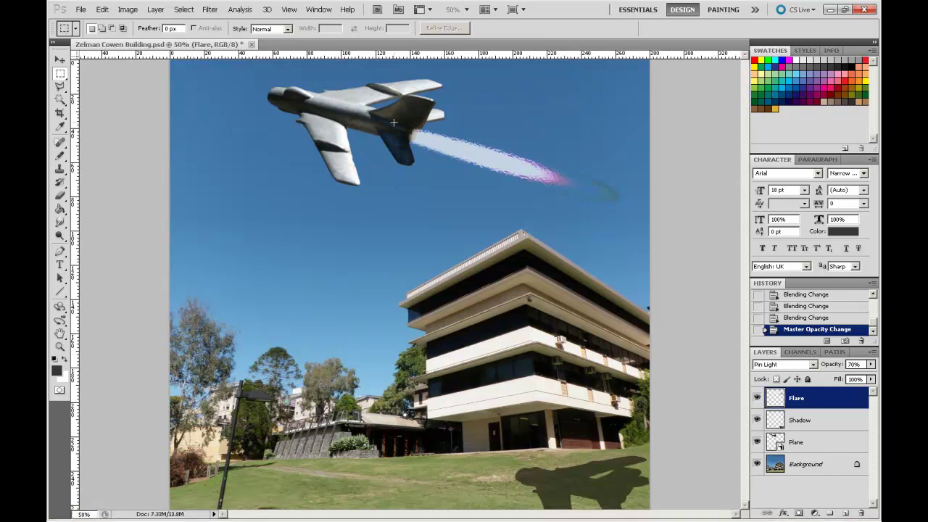
# Step: Apply a Motion Blur of angle -38 and distance 21 pixels to the Plane layer
pyautogui.click(810, 445)
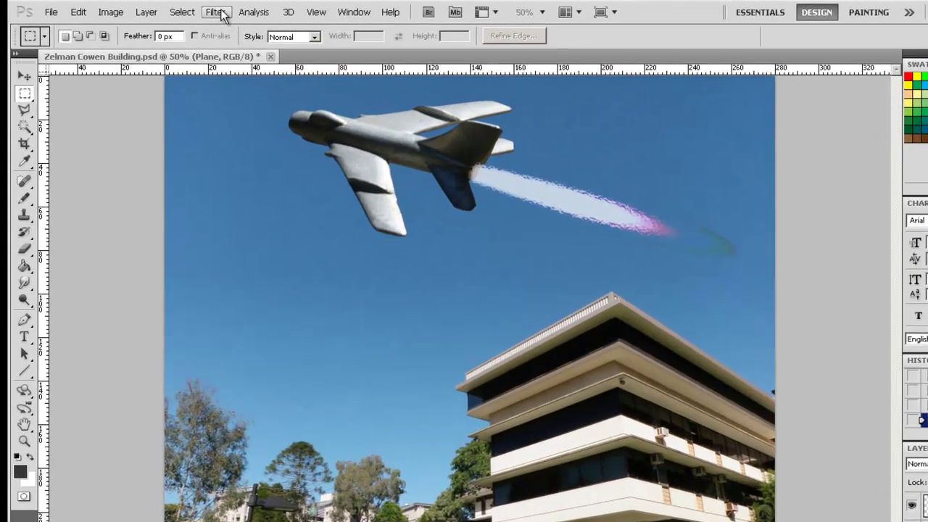
pyautogui.click(210, 9)
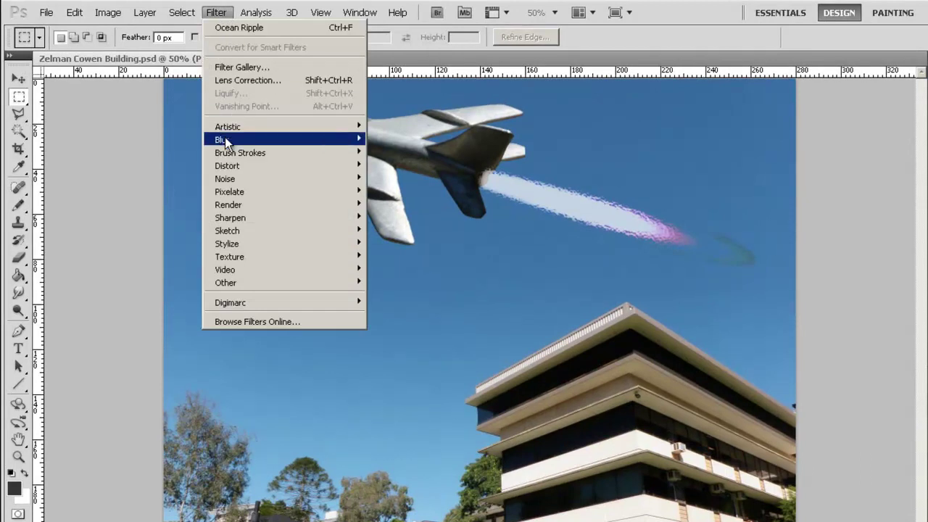
pyautogui.moveTo(224, 139)
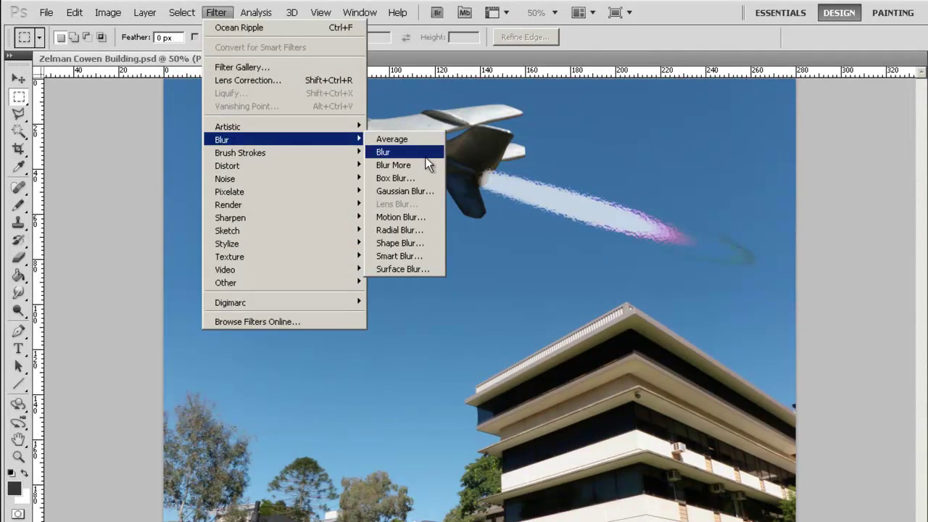
pyautogui.click(428, 217)
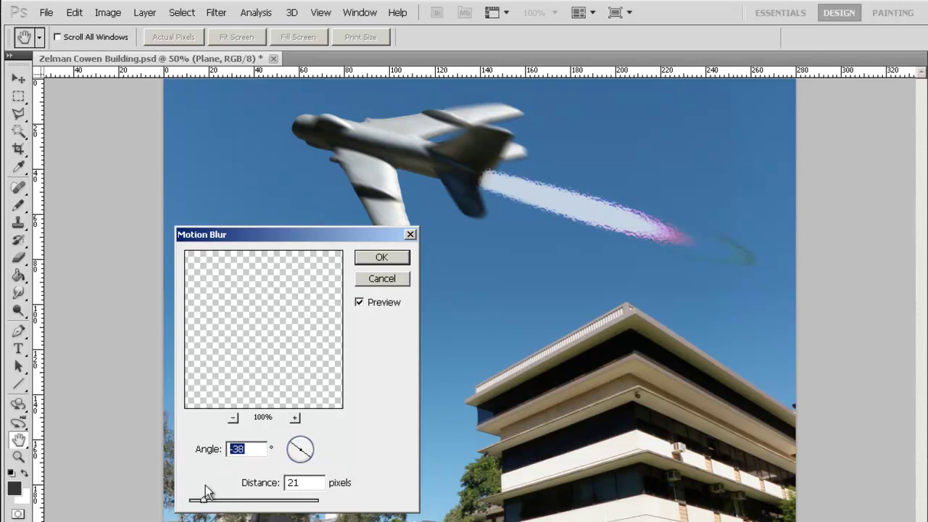
pyautogui.click(382, 259)
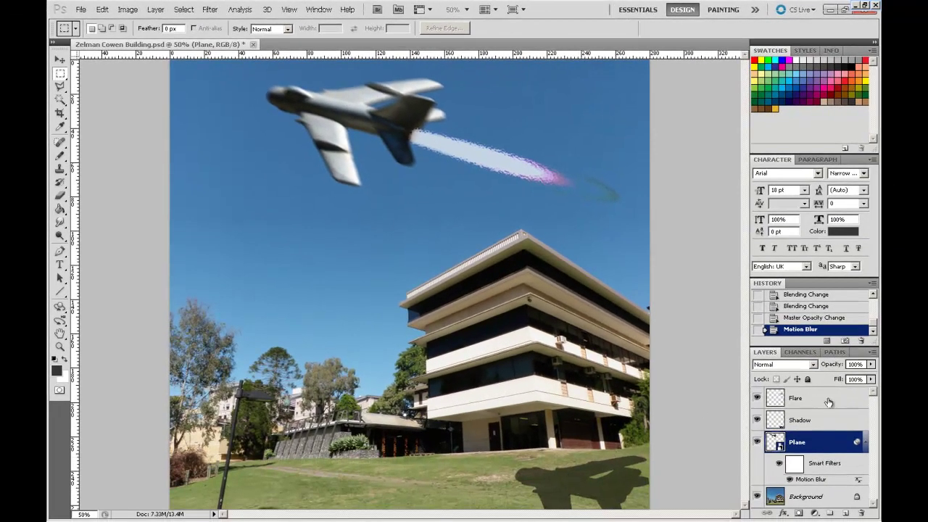
# Step: Reapply the last Motion Blur filter to the Shadow layer
pyautogui.click(816, 425)
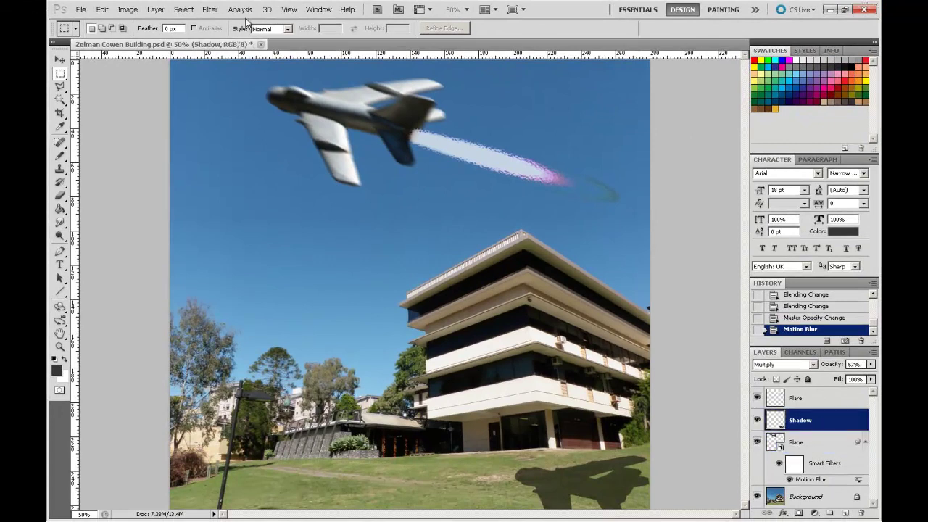
pyautogui.click(211, 10)
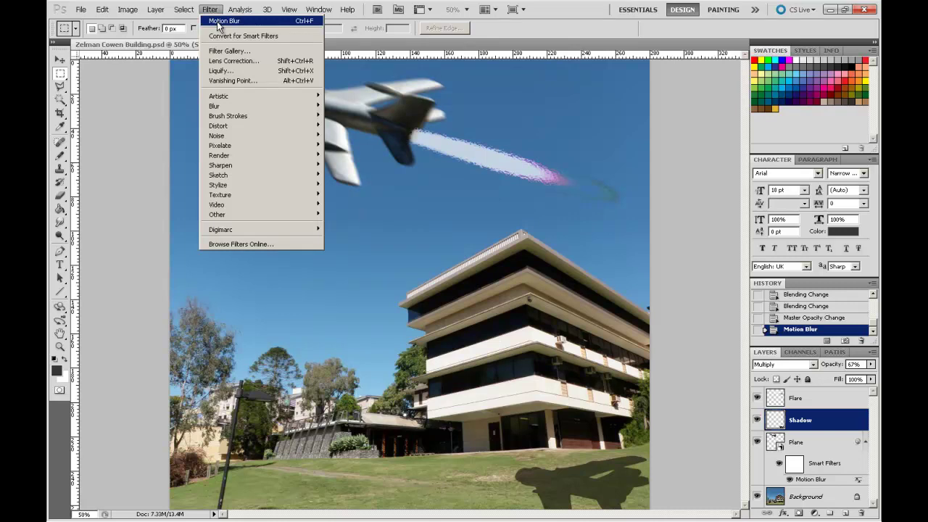
pyautogui.click(218, 22)
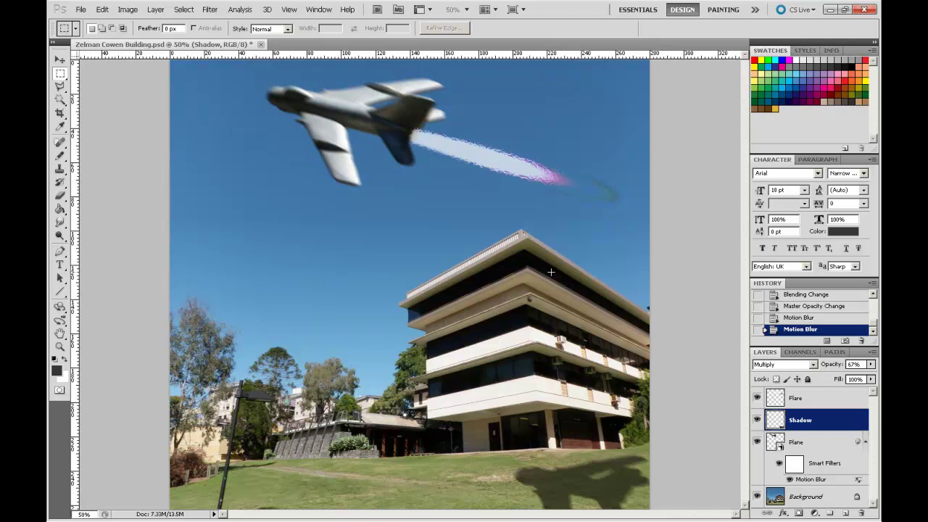
# Step: Choose the Smudge Tool with a 400 px, 0% hardness brush
pyautogui.click(58, 225)
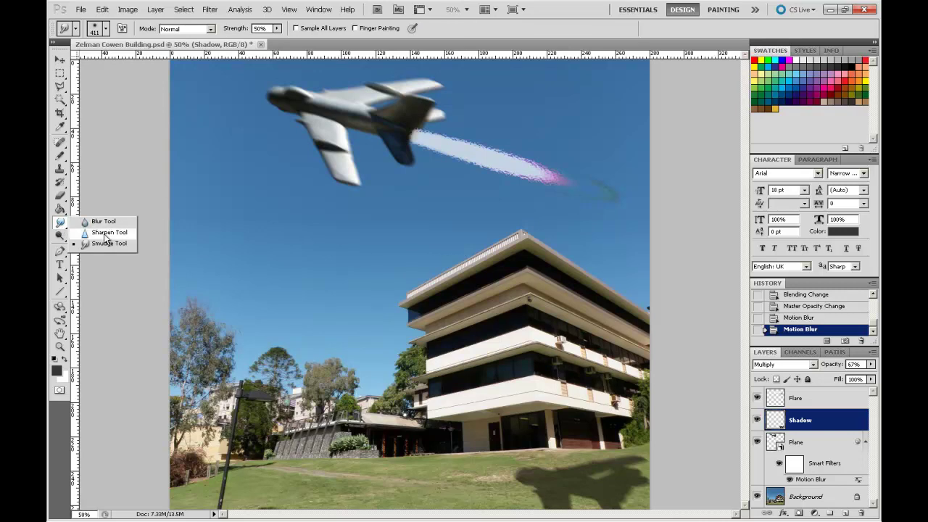
pyautogui.click(105, 243)
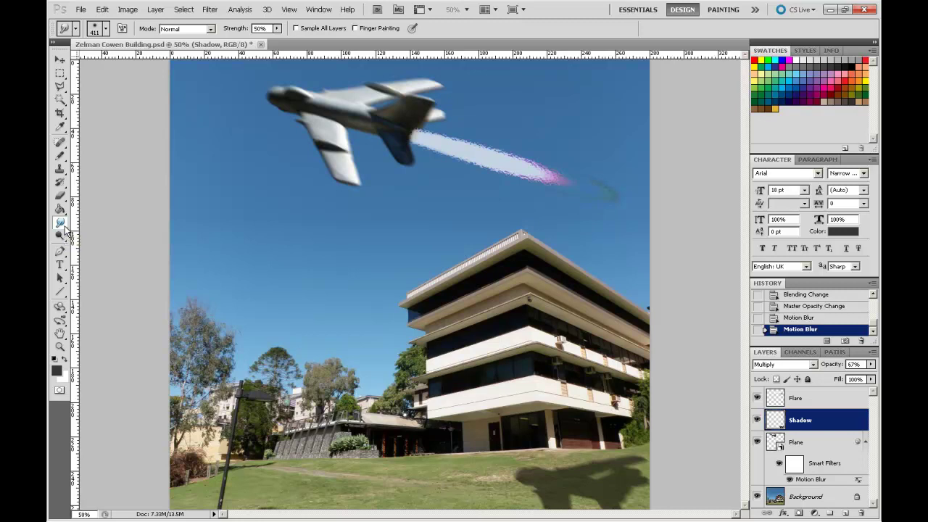
pyautogui.click(105, 29)
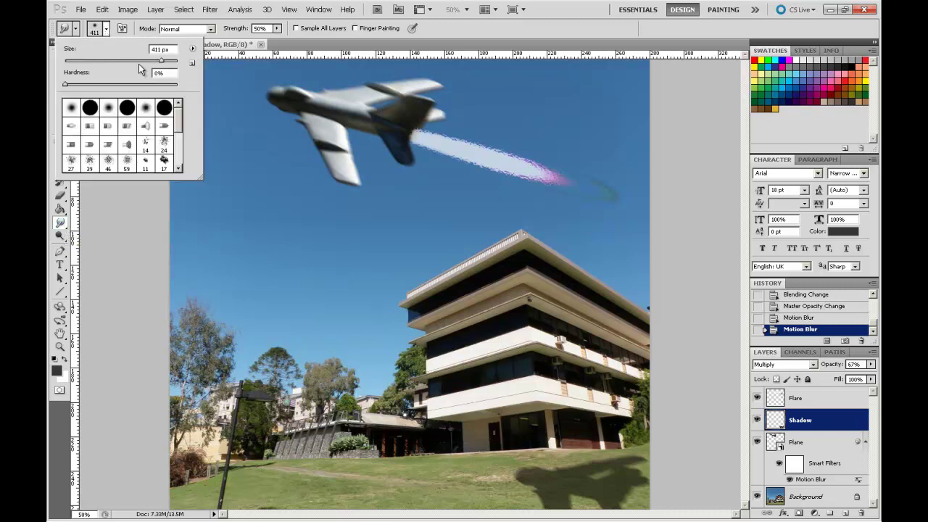
pyautogui.moveTo(148, 64); pyautogui.dragTo(161, 62)
pyautogui.write('400')
pyautogui.press('Return')
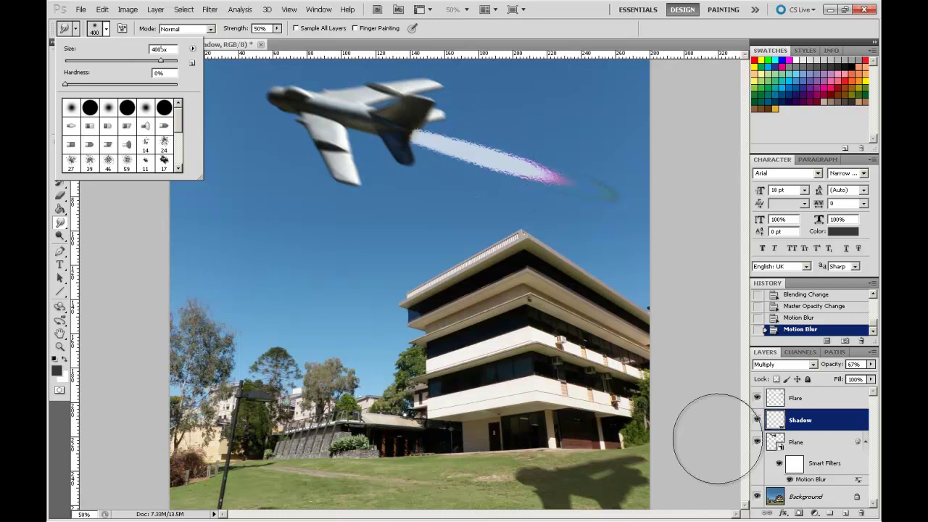
# Step: Select the Background photo layer to smudge the building
pyautogui.click(816, 498)
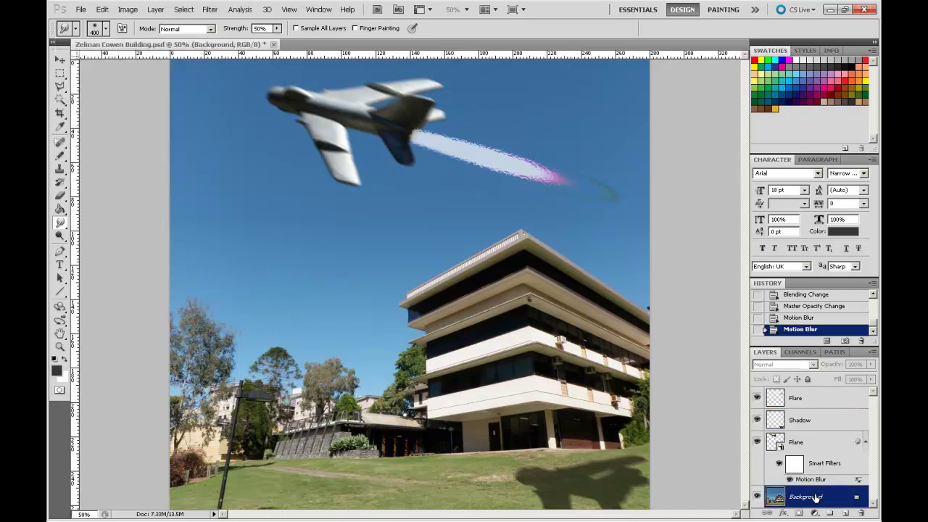